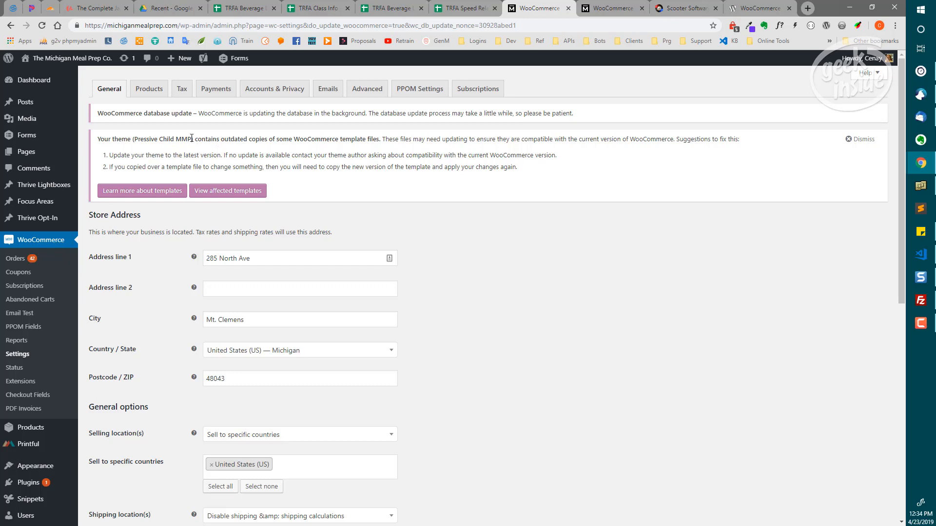
- Examine the outdated-template notice and the status page's Templates overrides, comparing the quantity-input.php version with the core version
drag(195, 139, 380, 135)
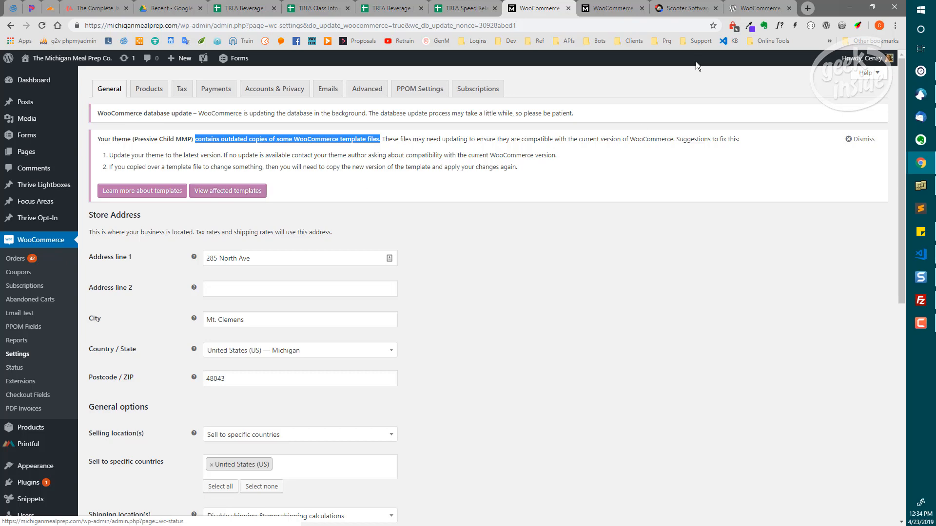
click(612, 9)
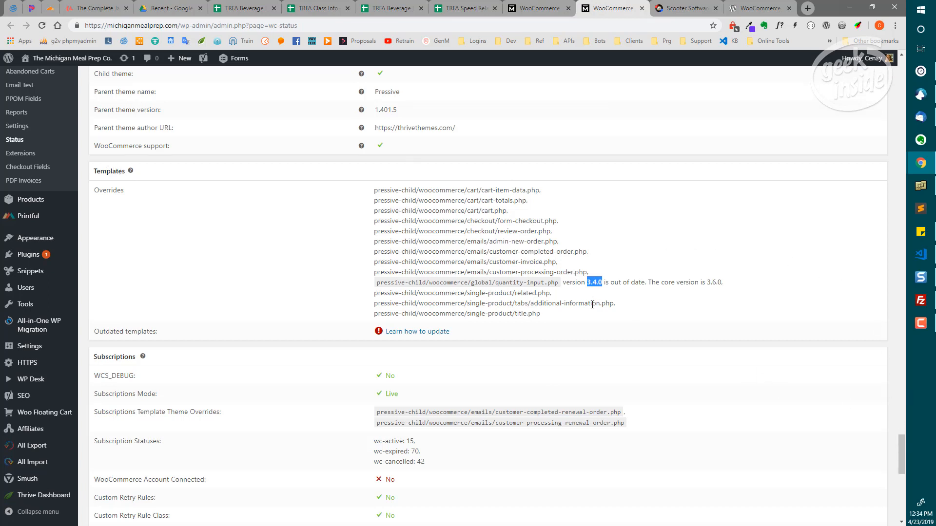
click(538, 294)
drag(558, 284, 397, 293)
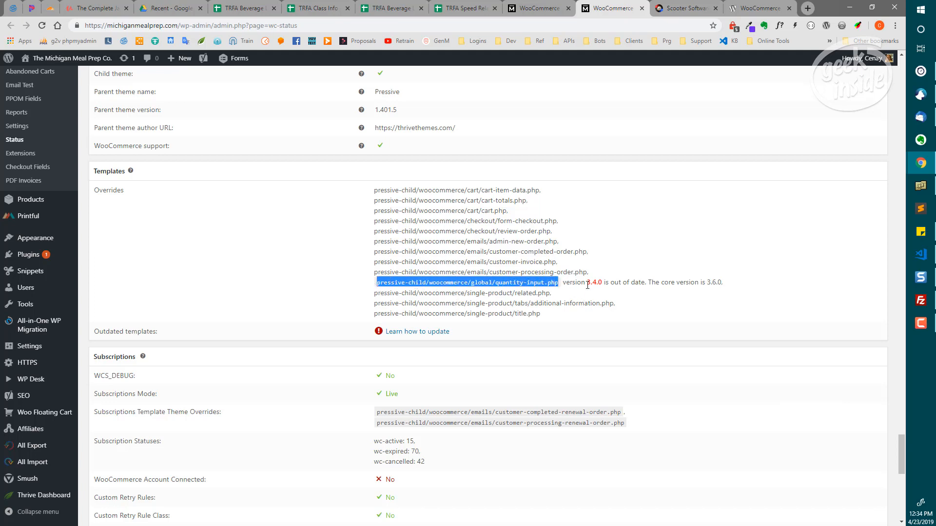
drag(587, 283, 603, 282)
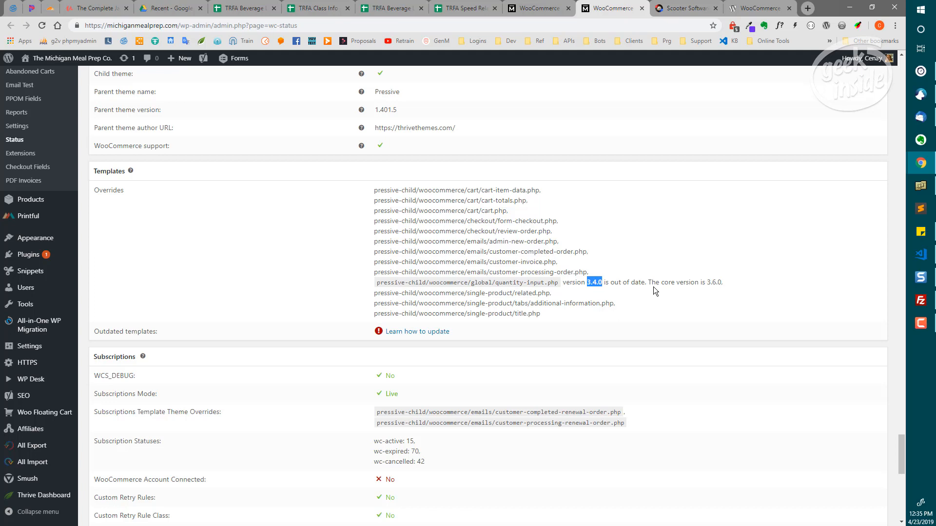
click(605, 283)
drag(587, 283, 604, 282)
drag(648, 282, 722, 283)
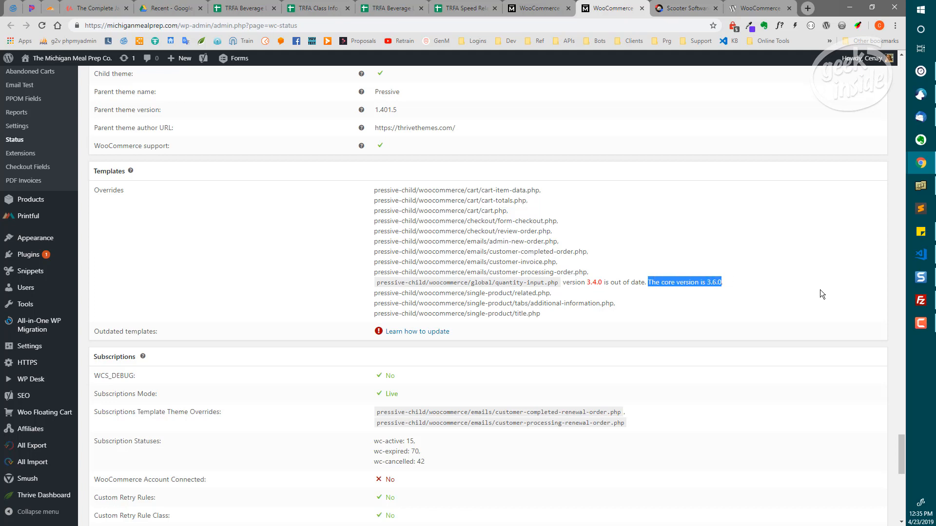
- Switch to FileZilla and refresh the file listings to reconnect to the site's server
click(920, 301)
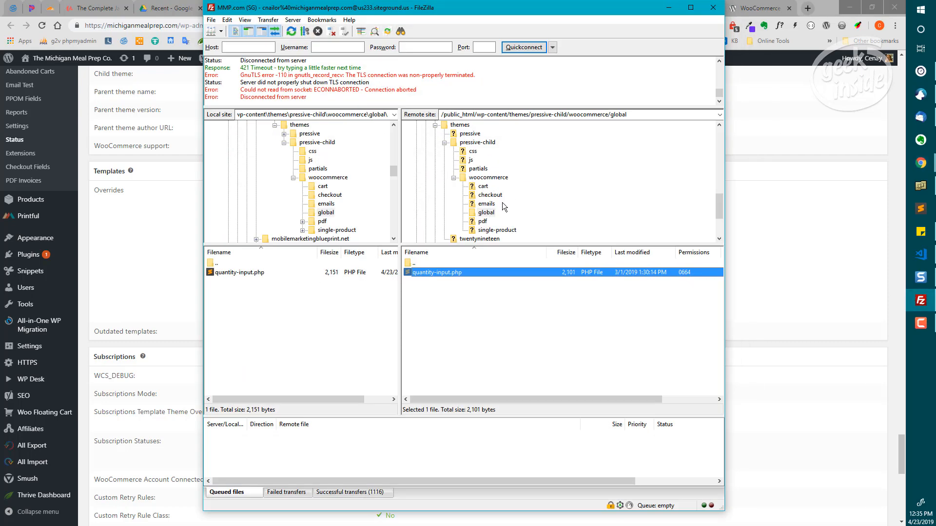
scroll(466, 166, up, 3)
scroll(411, 147, up, 2)
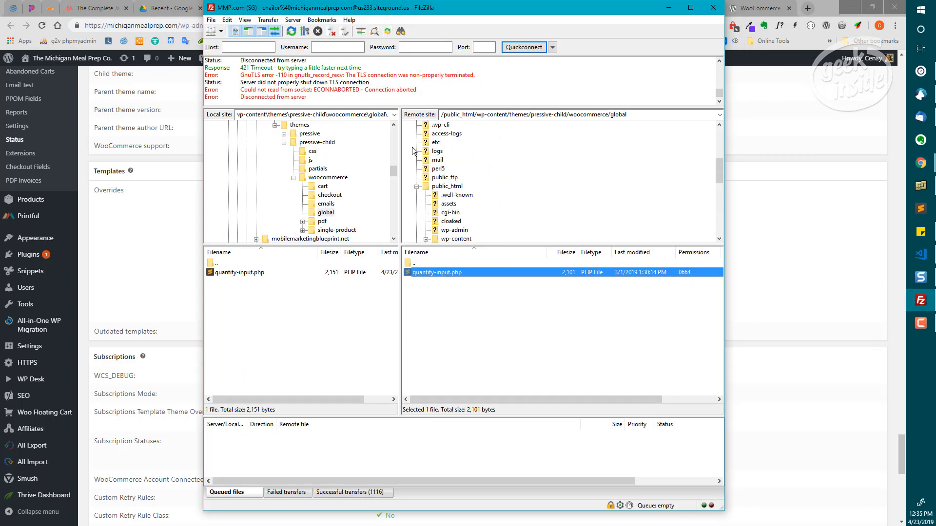
click(291, 31)
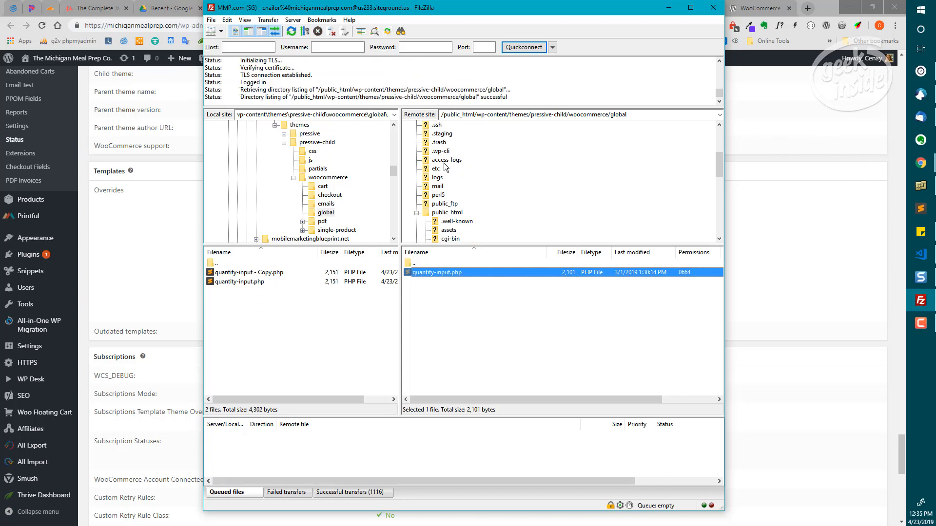
- Open the remote folder /public_html/wp-content/plugins/woocommerce
click(447, 212)
scroll(462, 189, down, 4)
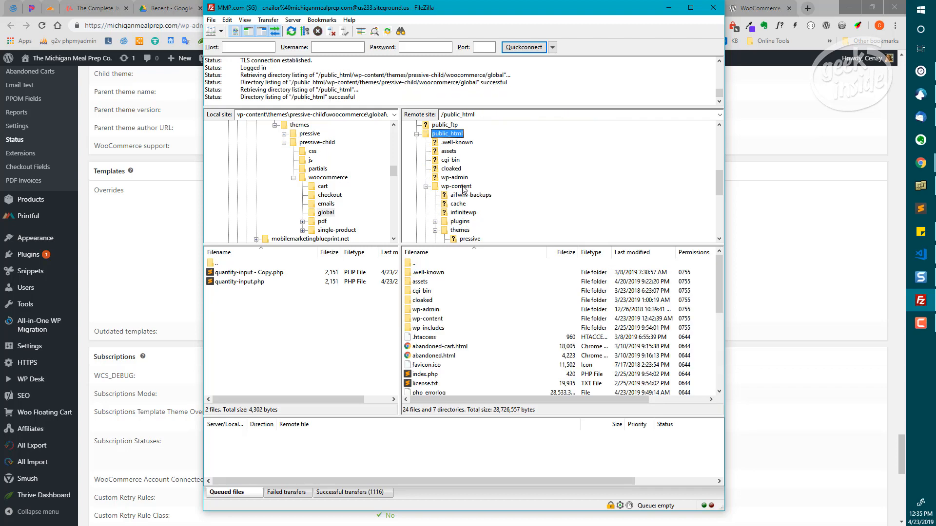
click(463, 204)
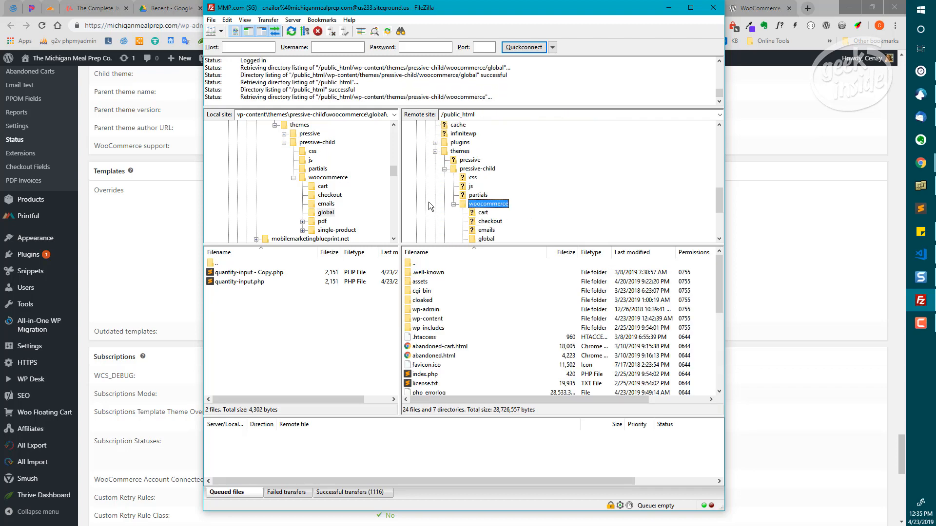
click(444, 170)
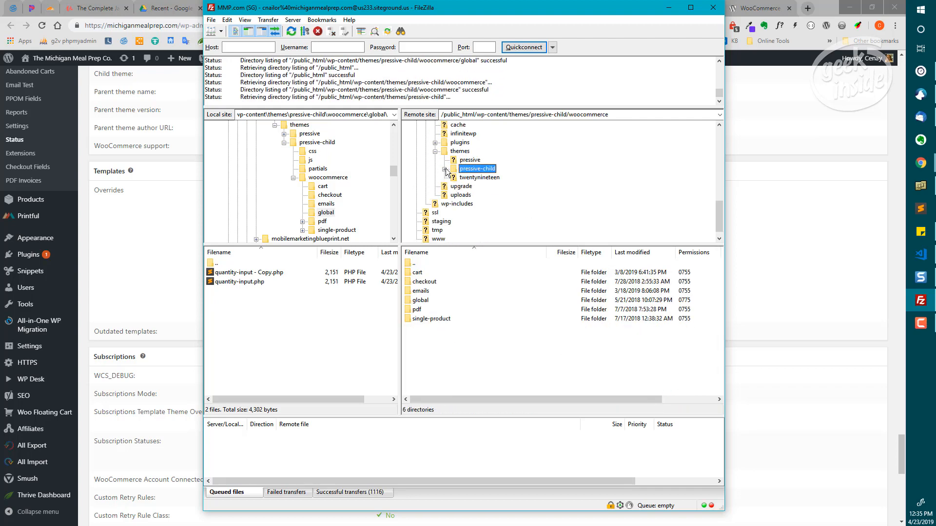
click(435, 143)
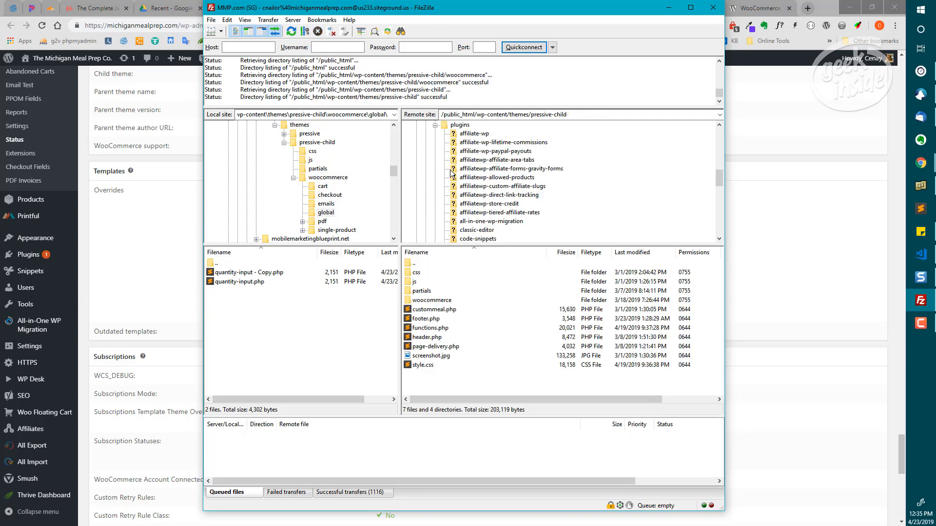
scroll(462, 195, down, 5)
click(465, 186)
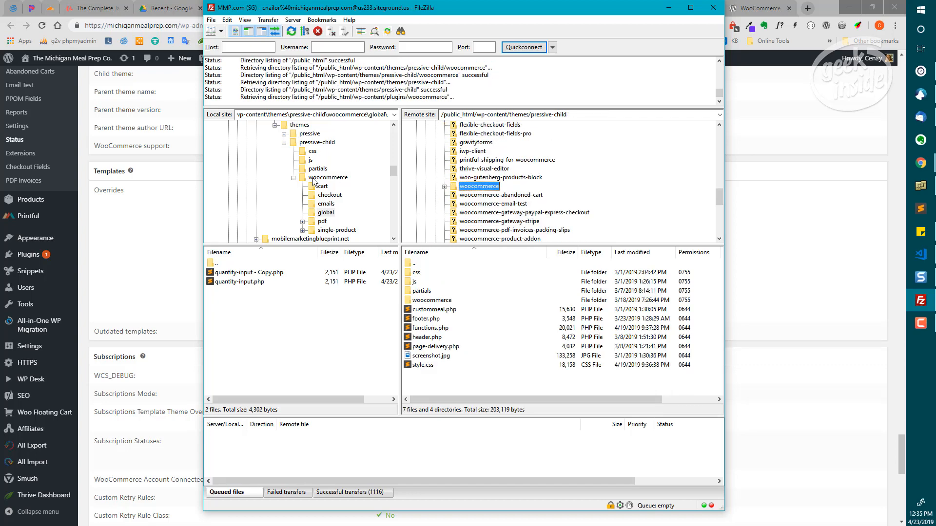
- Open the local michiganmealprep.com wp-content\plugins\woocommerce folder and select all files and folders in the matching remote folder
scroll(276, 189, up, 4)
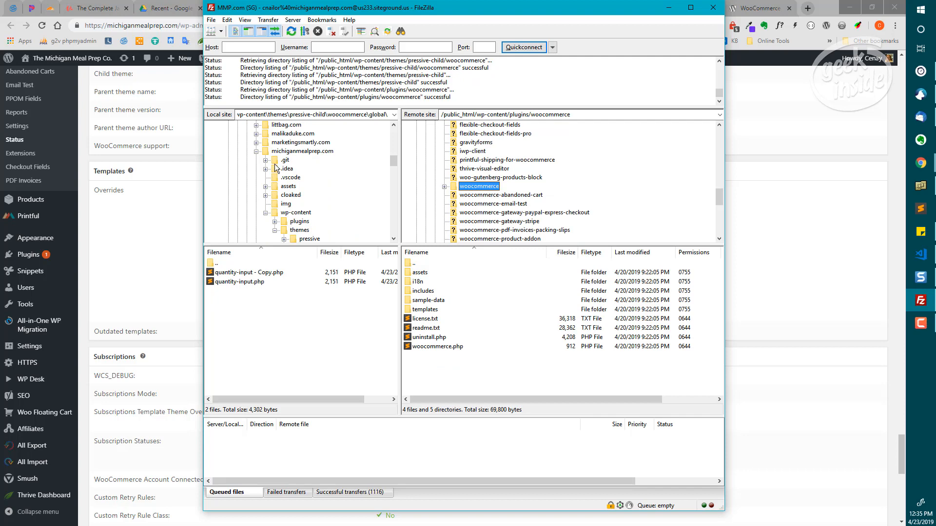
scroll(281, 200, down, 2)
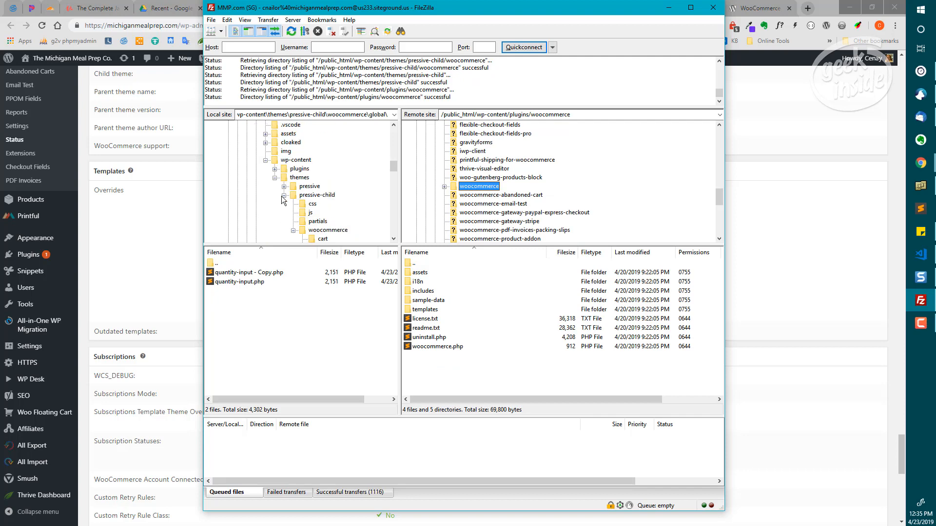
click(284, 195)
click(274, 169)
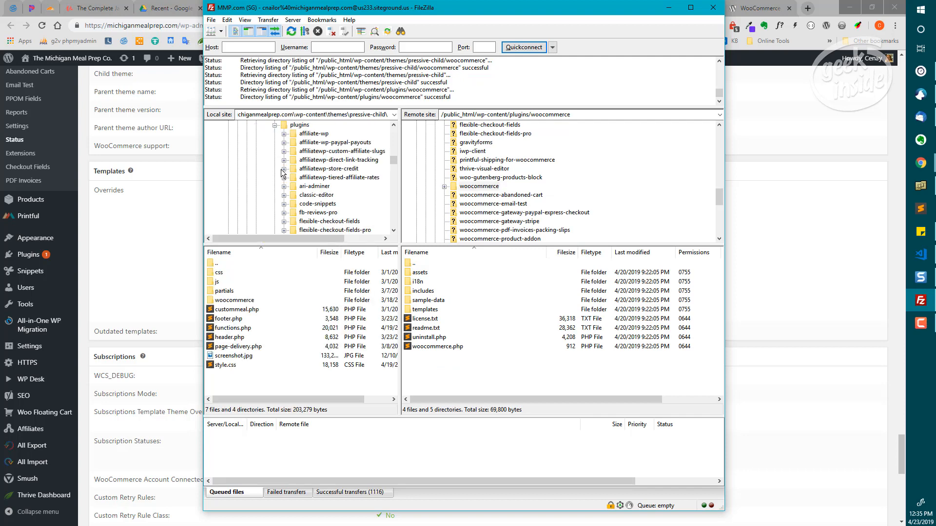
scroll(292, 182, down, 5)
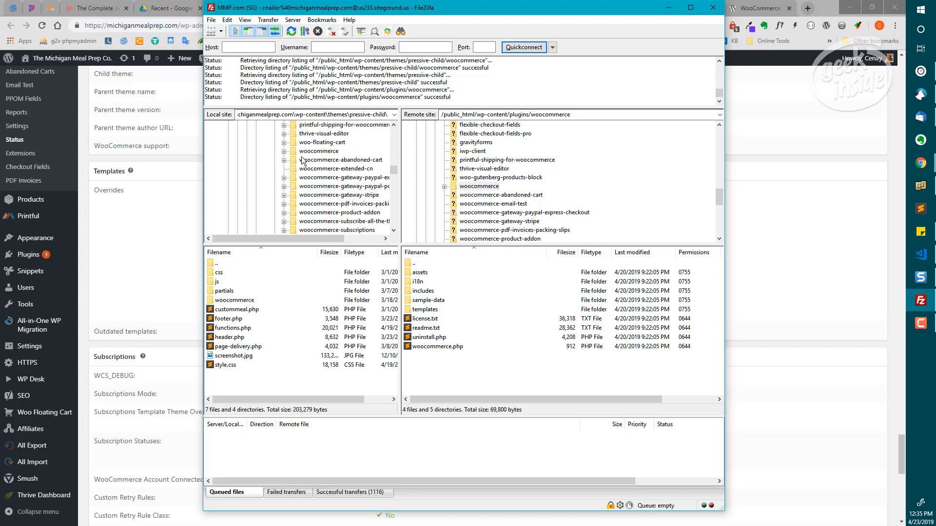
click(303, 151)
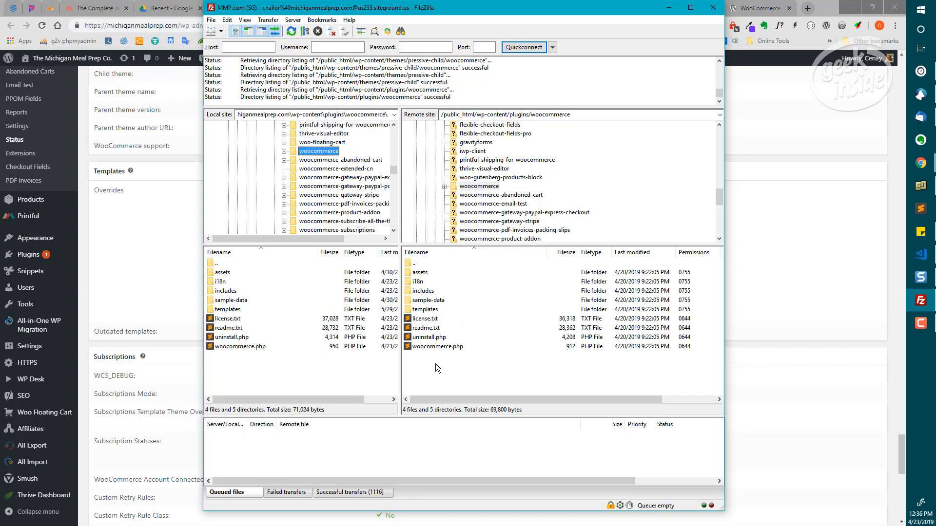
drag(419, 362, 438, 273)
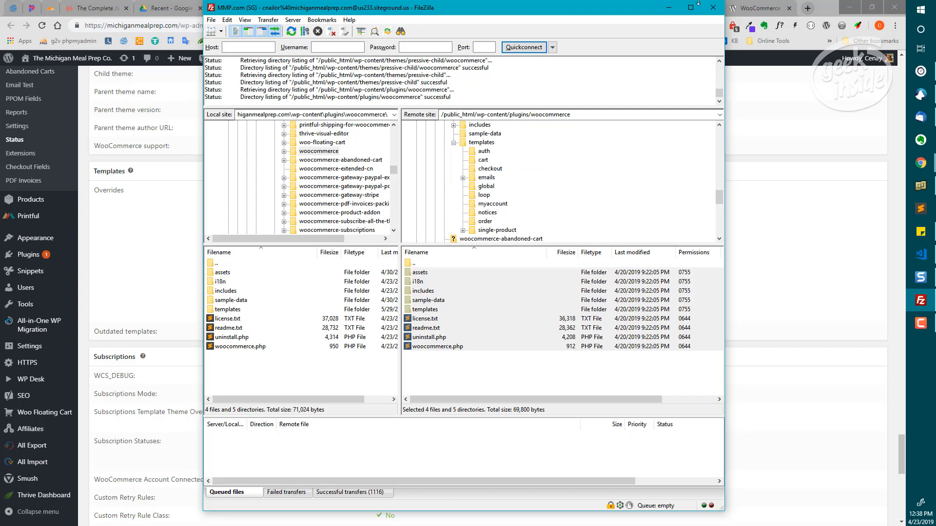
- Return to the WooCommerce status page in the browser and check the outdated version number of quantity-input.php
click(668, 7)
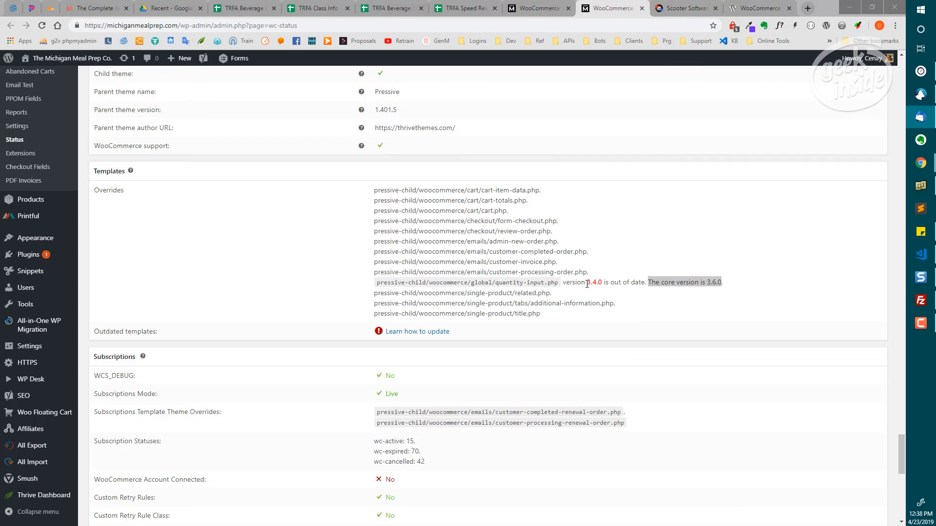
drag(588, 282, 603, 283)
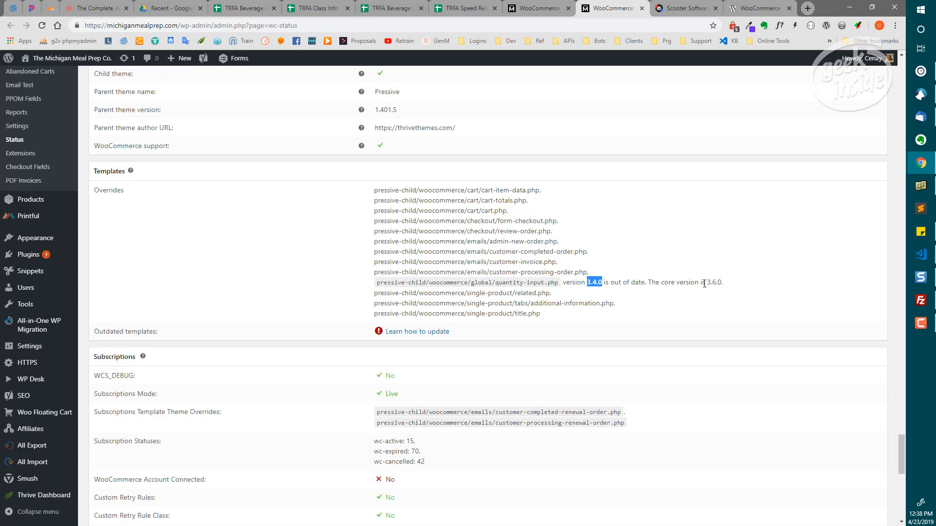
click(916, 190)
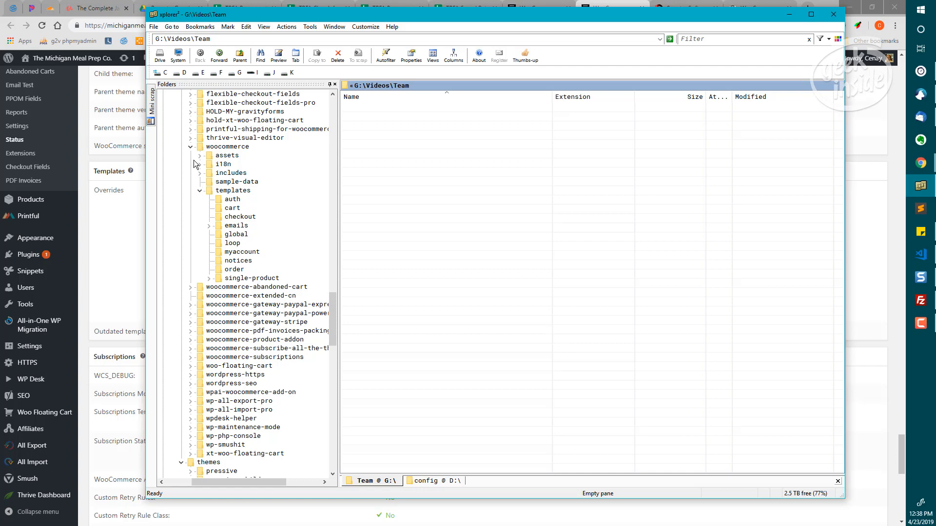
click(788, 19)
- Go to the WooCommerce plugin page on WordPress.org and open its Advanced View
click(739, 8)
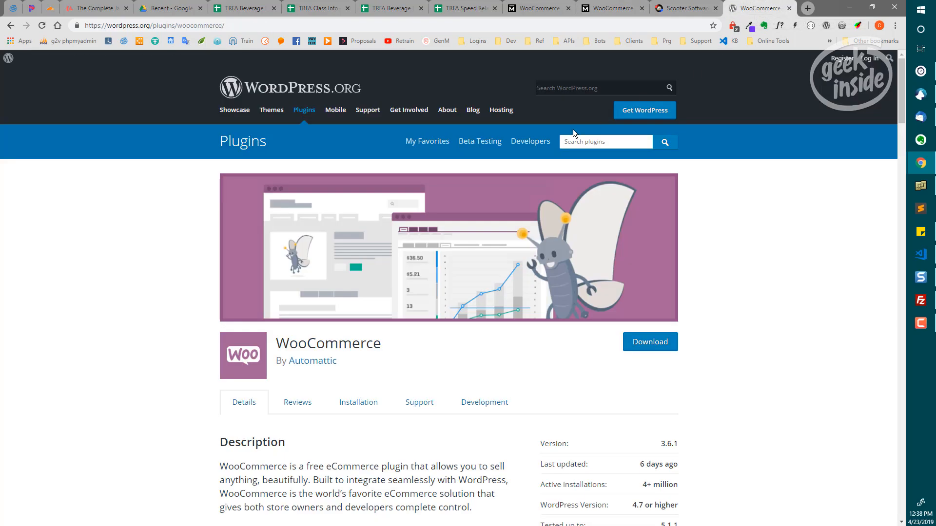
click(228, 25)
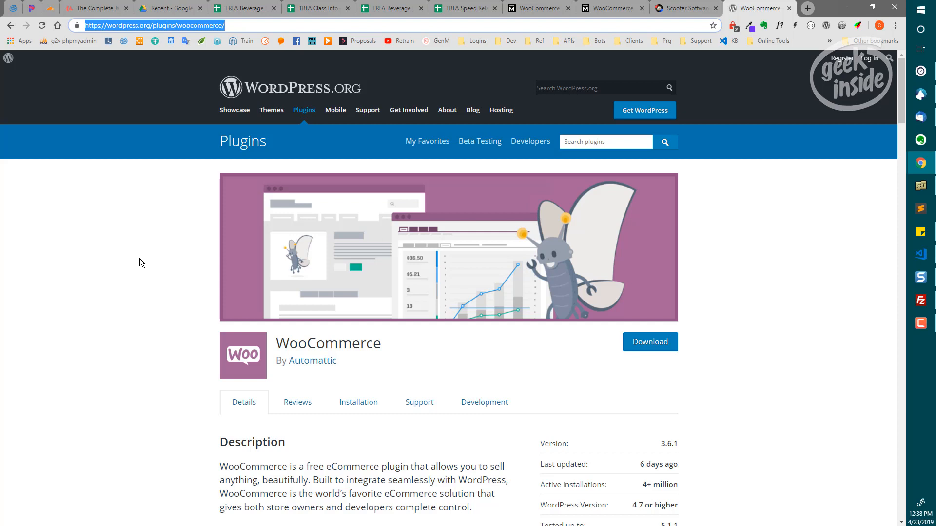
click(238, 26)
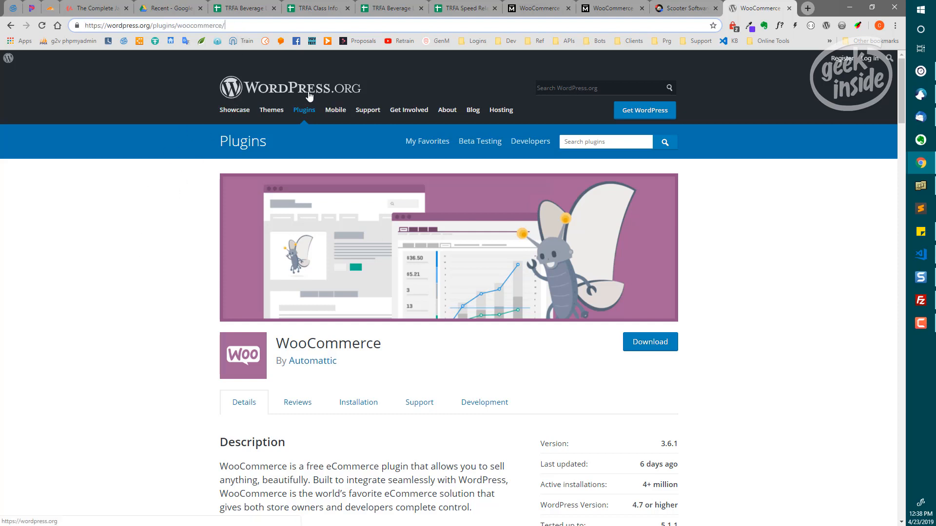
scroll(186, 291, down, 9)
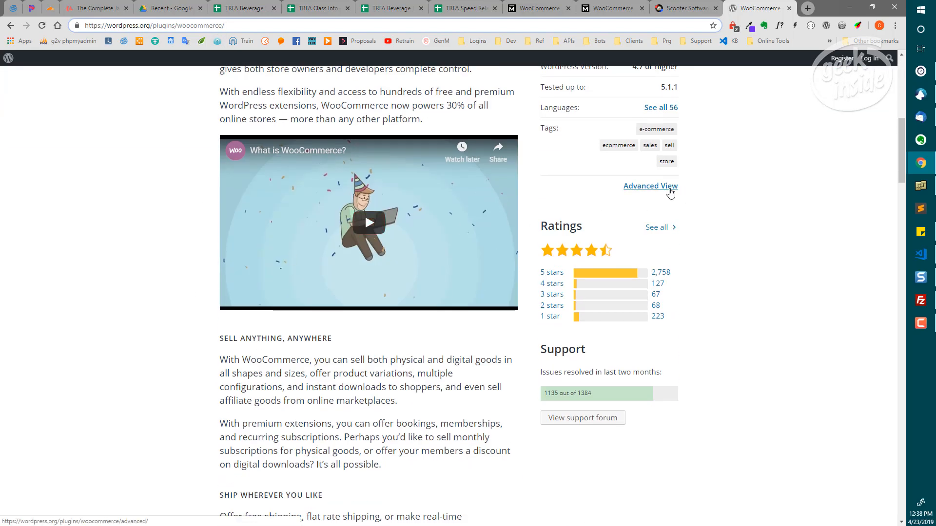
click(670, 189)
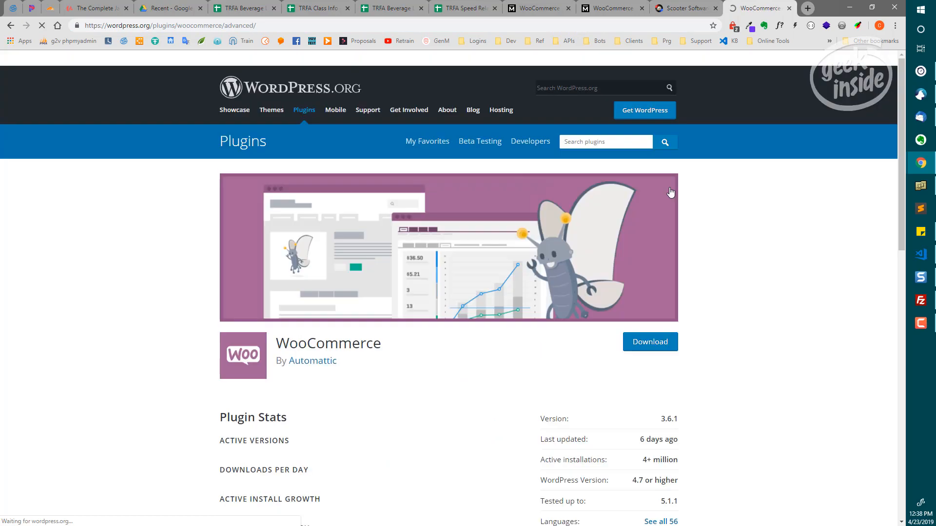
- Choose 3.4.0 under Previous Versions and start downloading that WooCommerce release
scroll(134, 236, down, 15)
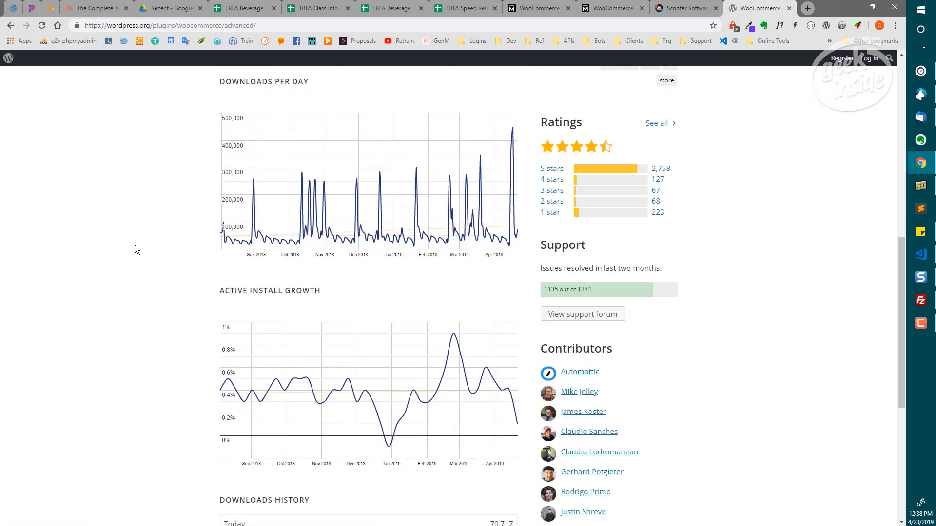
scroll(135, 251, down, 1)
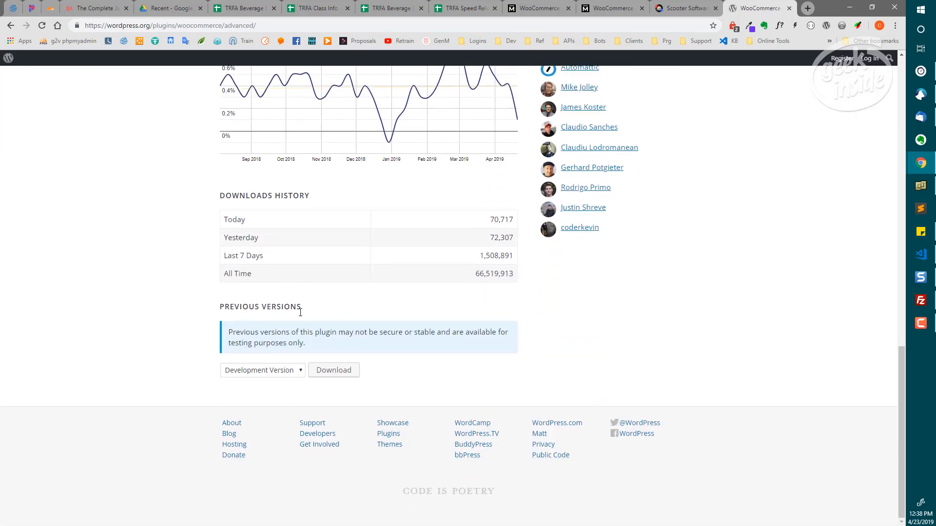
click(300, 370)
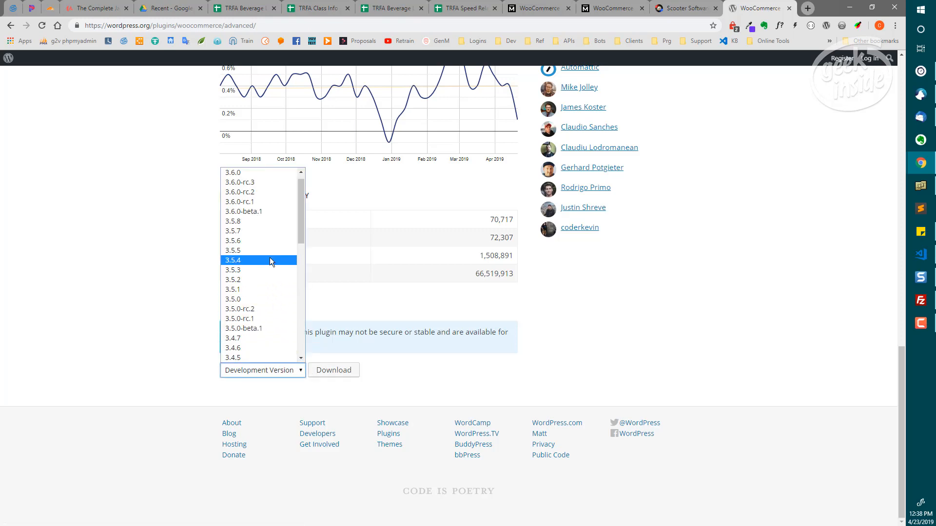
drag(299, 221, 297, 261)
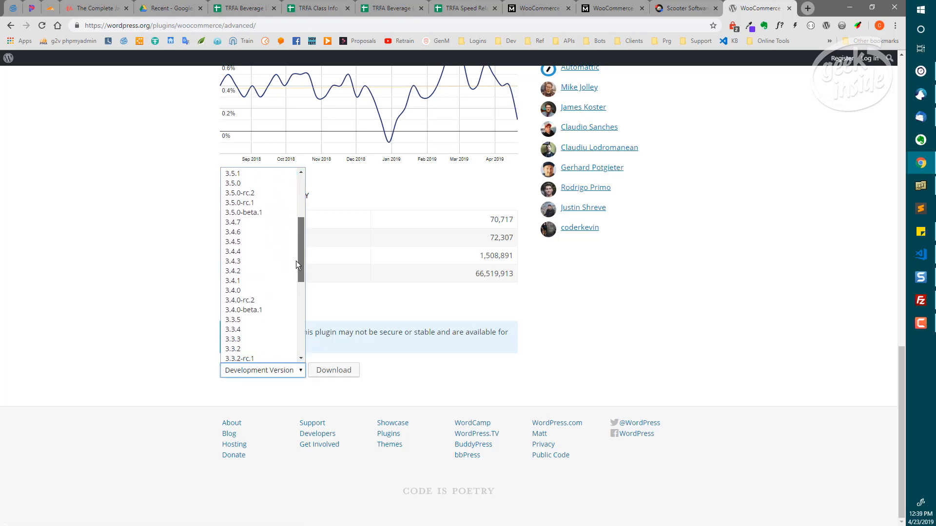
click(271, 288)
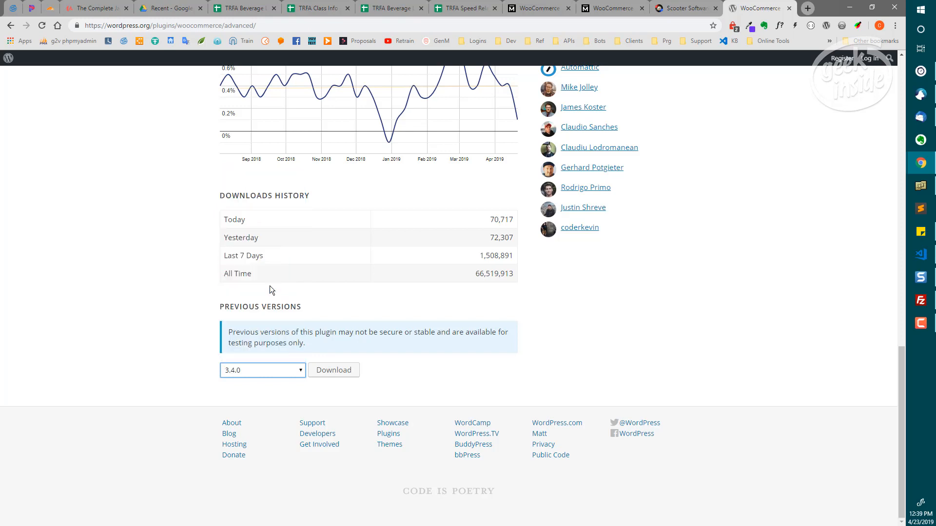
click(329, 373)
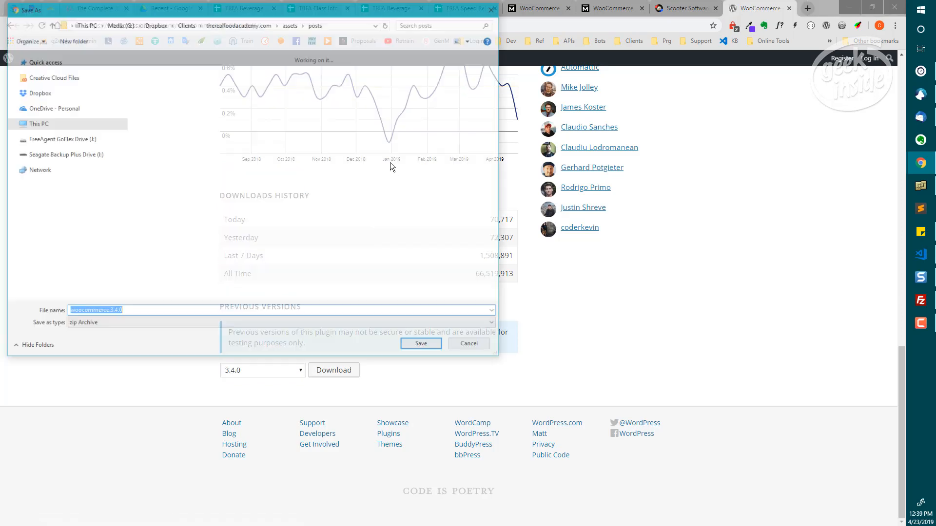
- Browse to the Clients\michiganmealprep.com\cloaked folder as the save location for the woocommerce.3.4.0 zip archive
drag(360, 18, 486, 34)
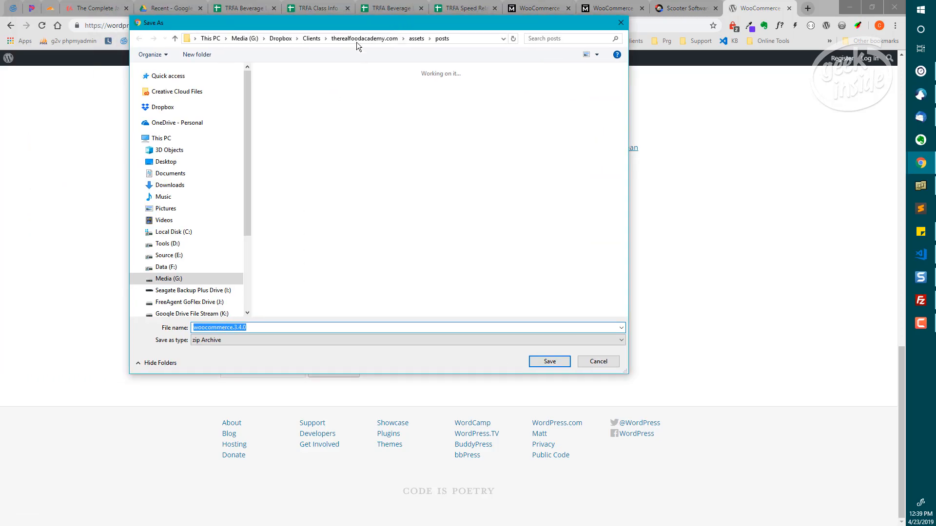
click(314, 39)
scroll(298, 168, down, 5)
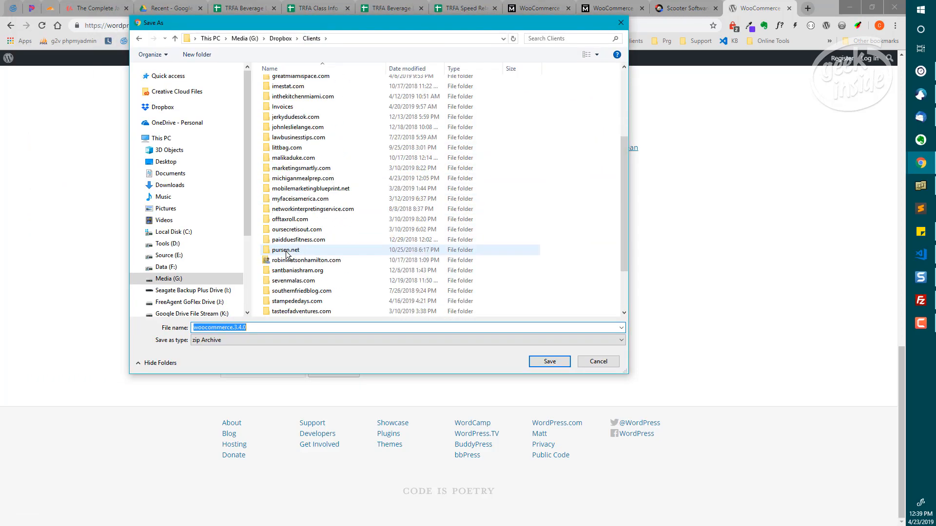
double_click(295, 148)
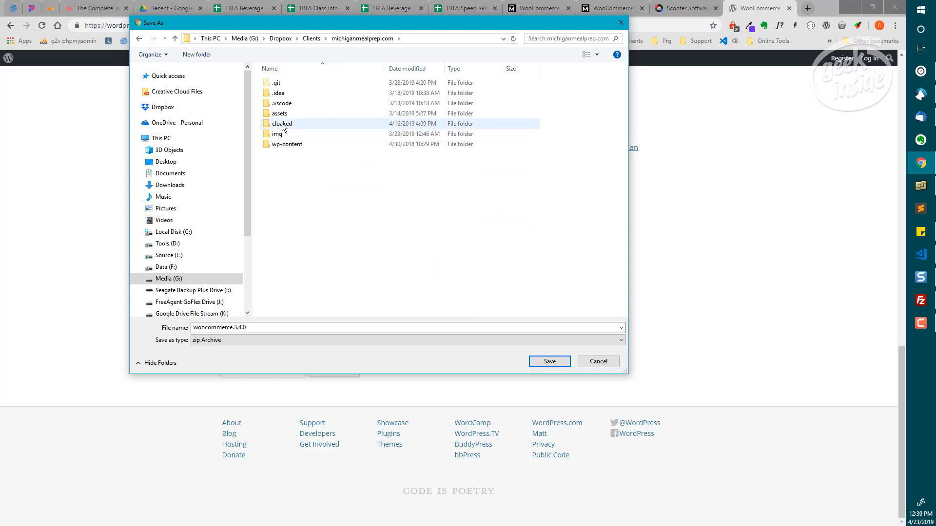
double_click(280, 124)
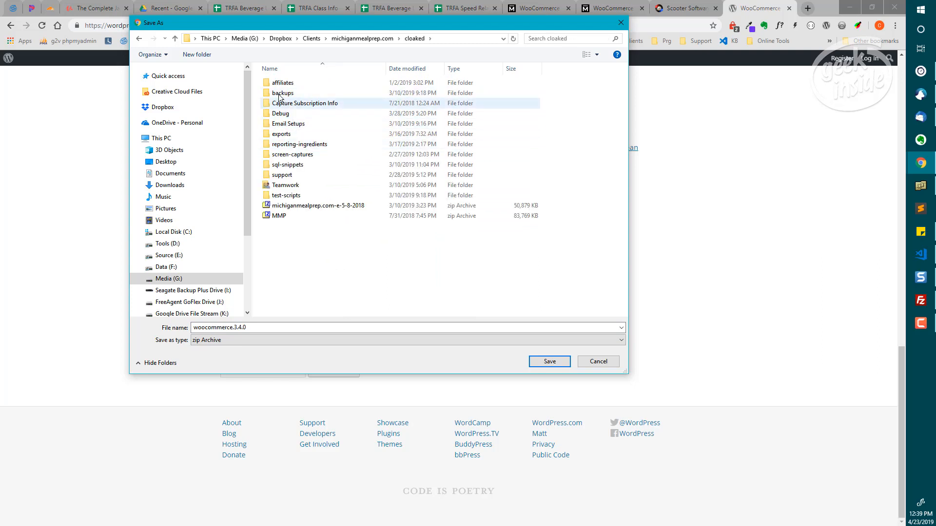
- Create a folder named plugins inside cloaked and save the woocommerce.3.4.0 zip archive in it
click(197, 55)
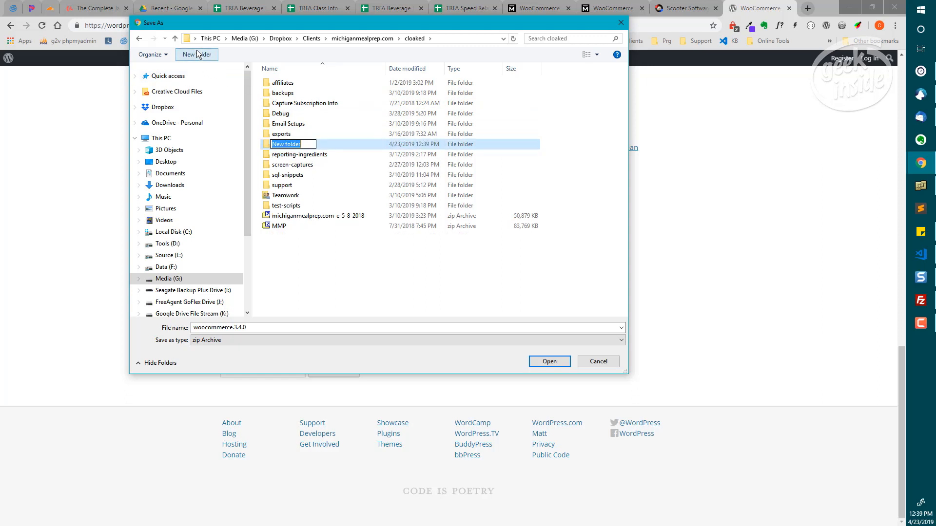
text(plugins)
key(Return)
key(Return)
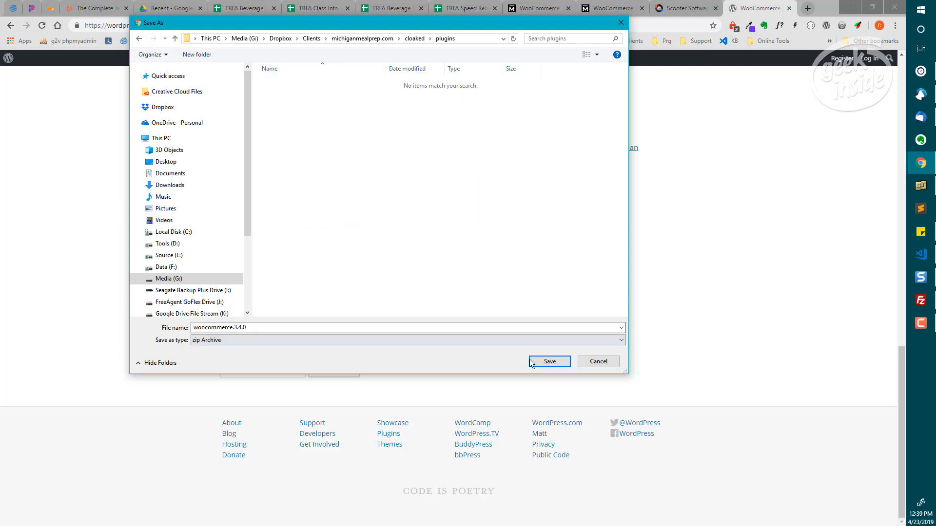
click(545, 361)
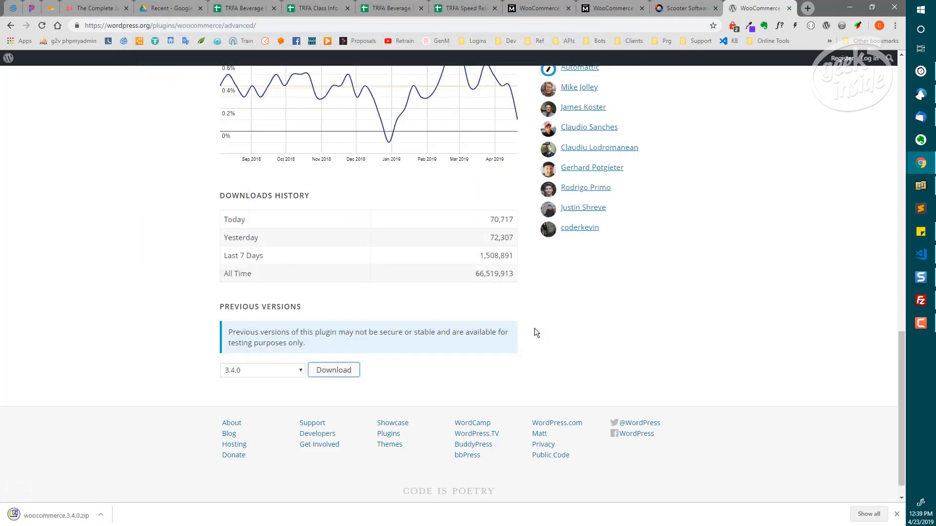
- Show the downloaded woocommerce.3.4.0.zip in its folder, extract it there with 7-Zip, and minimize the folder window
click(101, 516)
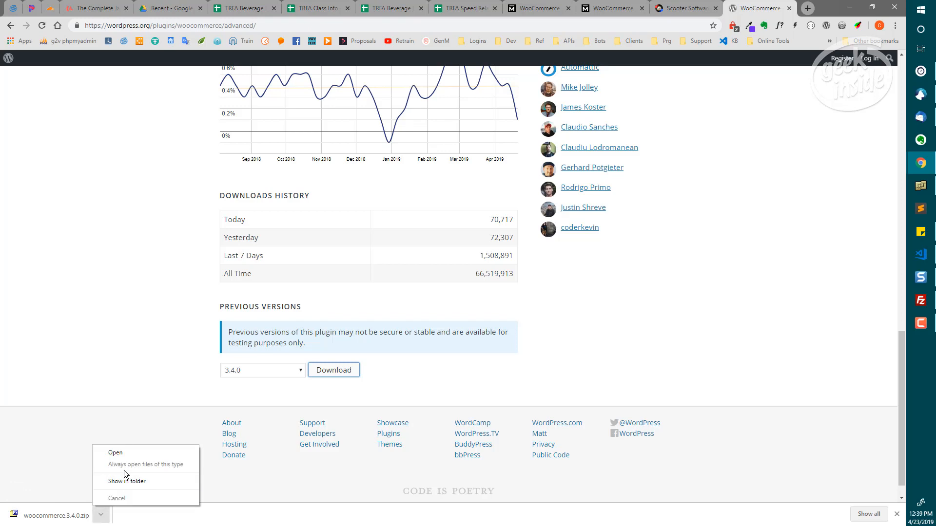
click(124, 484)
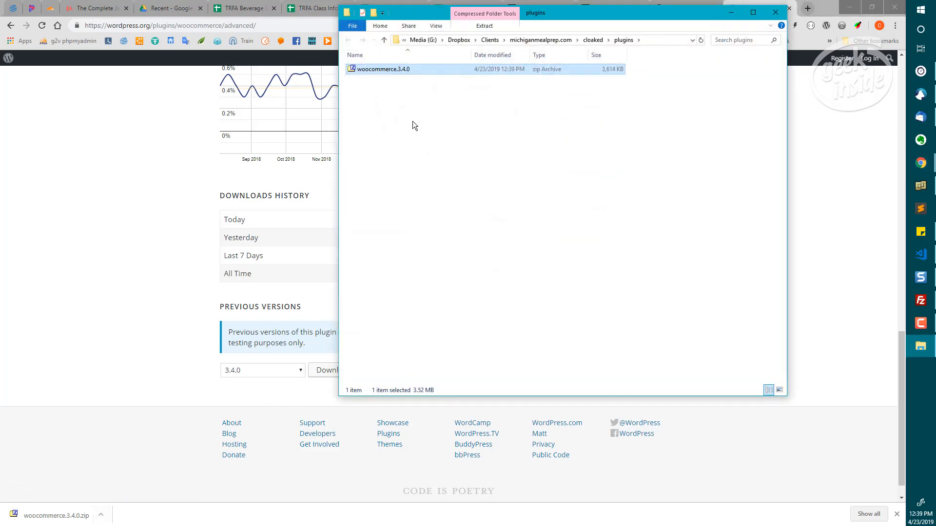
right_click(381, 71)
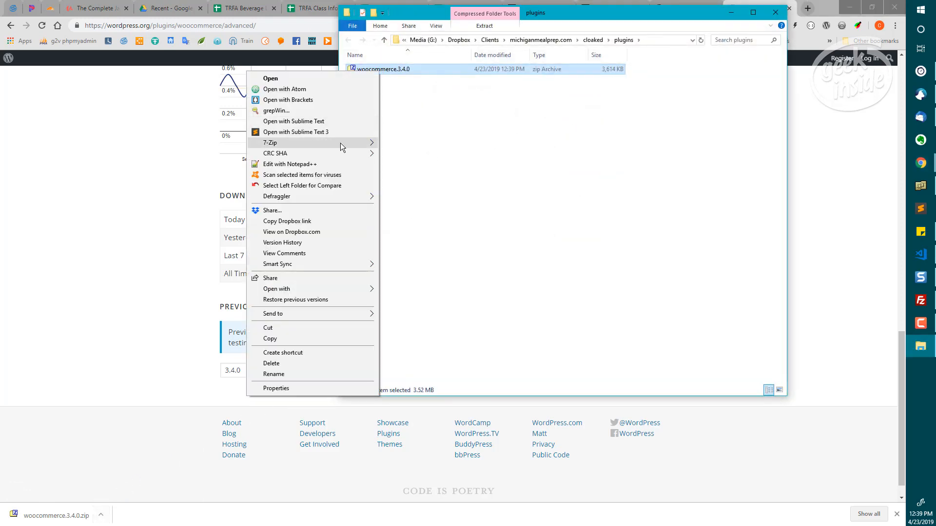
mouse_move(340, 142)
click(399, 176)
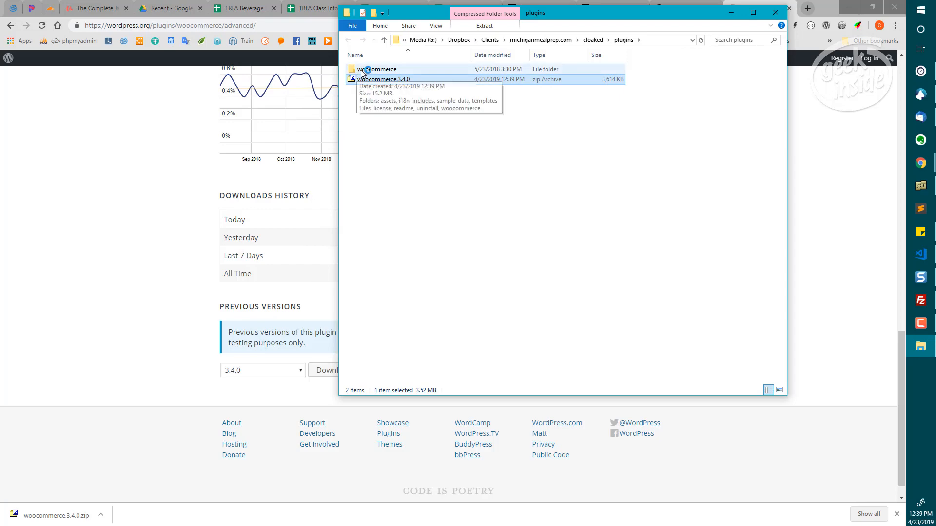
click(726, 13)
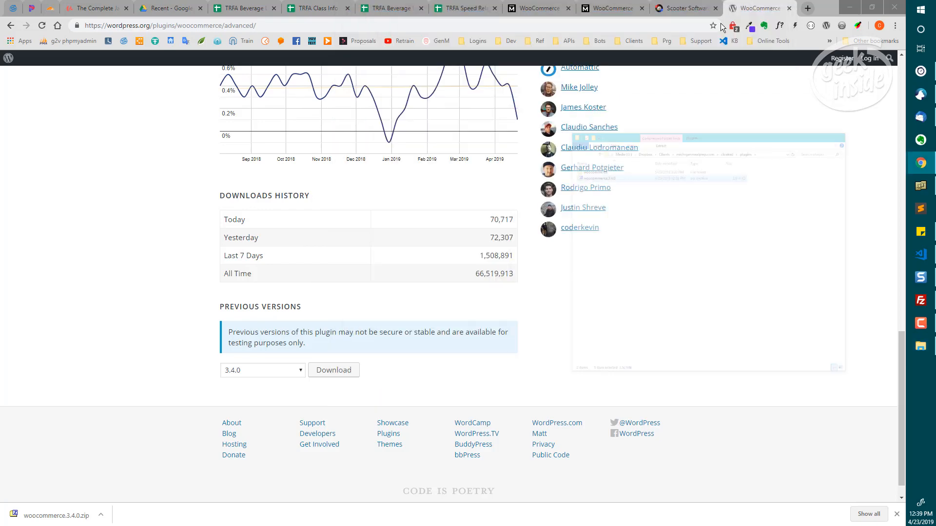
- Look at the Beyond Compare home page on scootersoftware.com, including its web address, and close that page
click(670, 10)
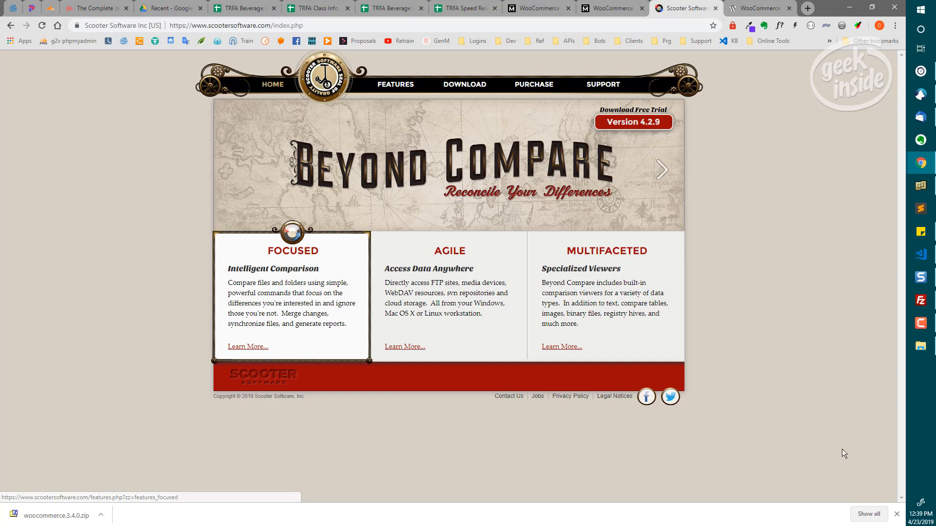
click(895, 514)
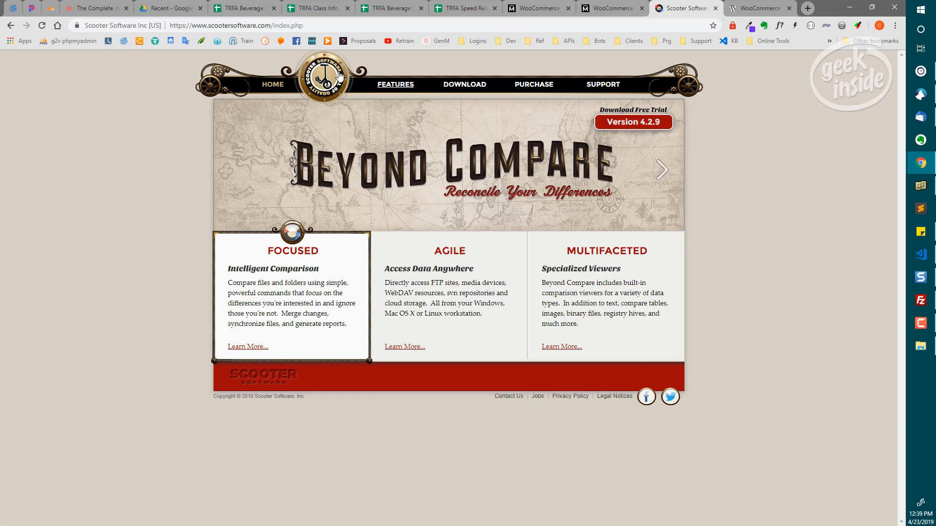
click(220, 25)
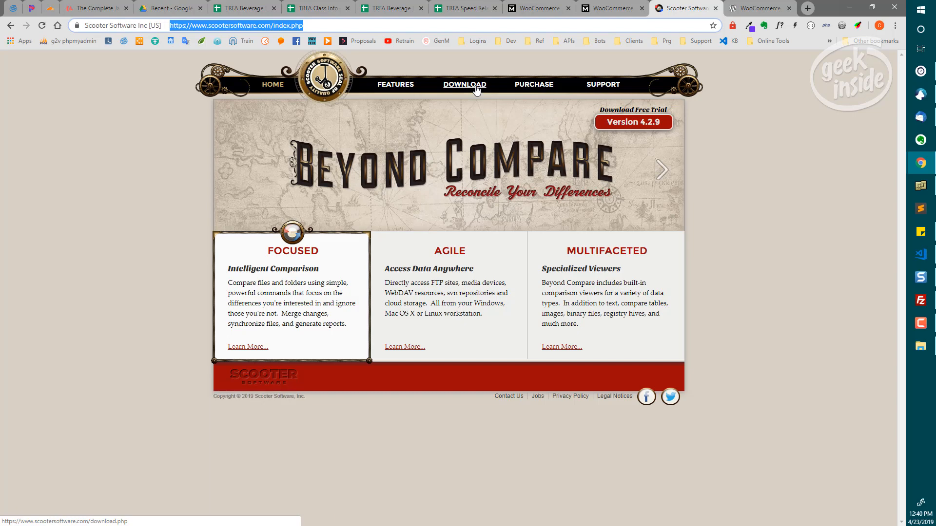
click(713, 11)
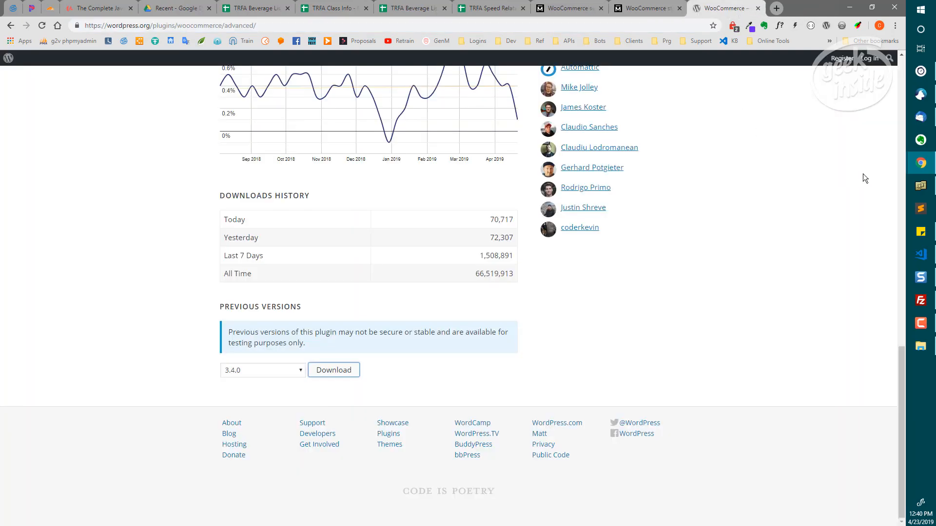
- Switch to the file manager window containing the site's WooCommerce plugin folders
click(921, 185)
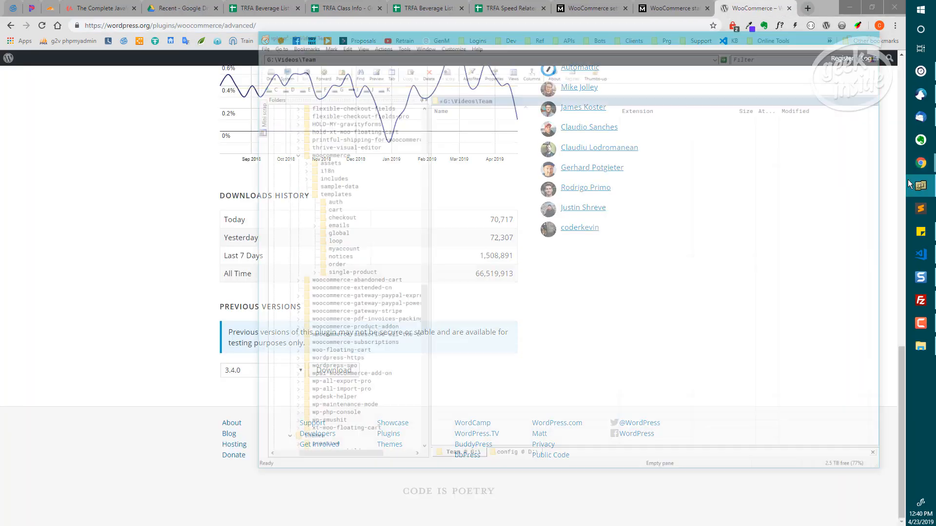